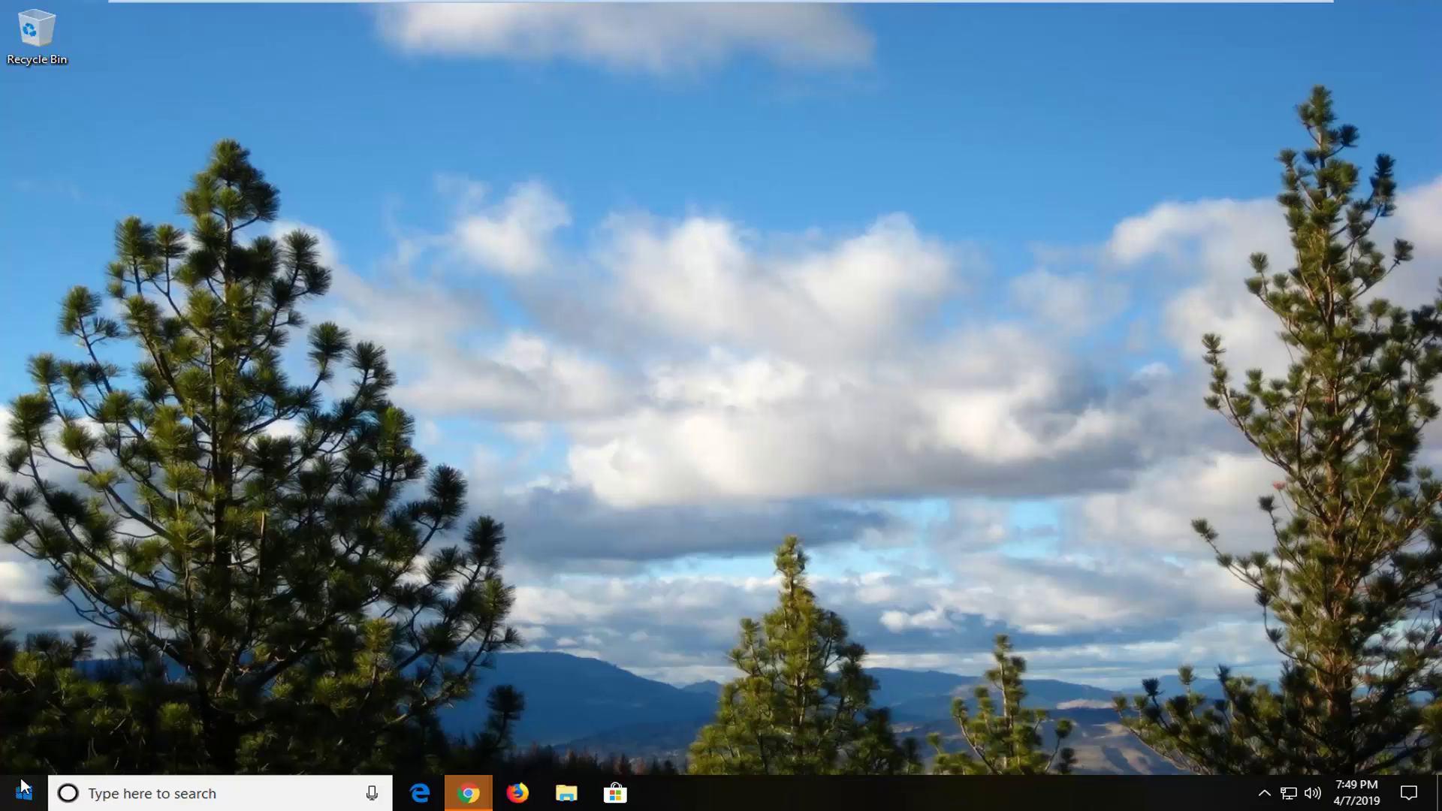
# - Search the Start menu for 'run' and launch the Run dialog
pyautogui.click(38, 792)
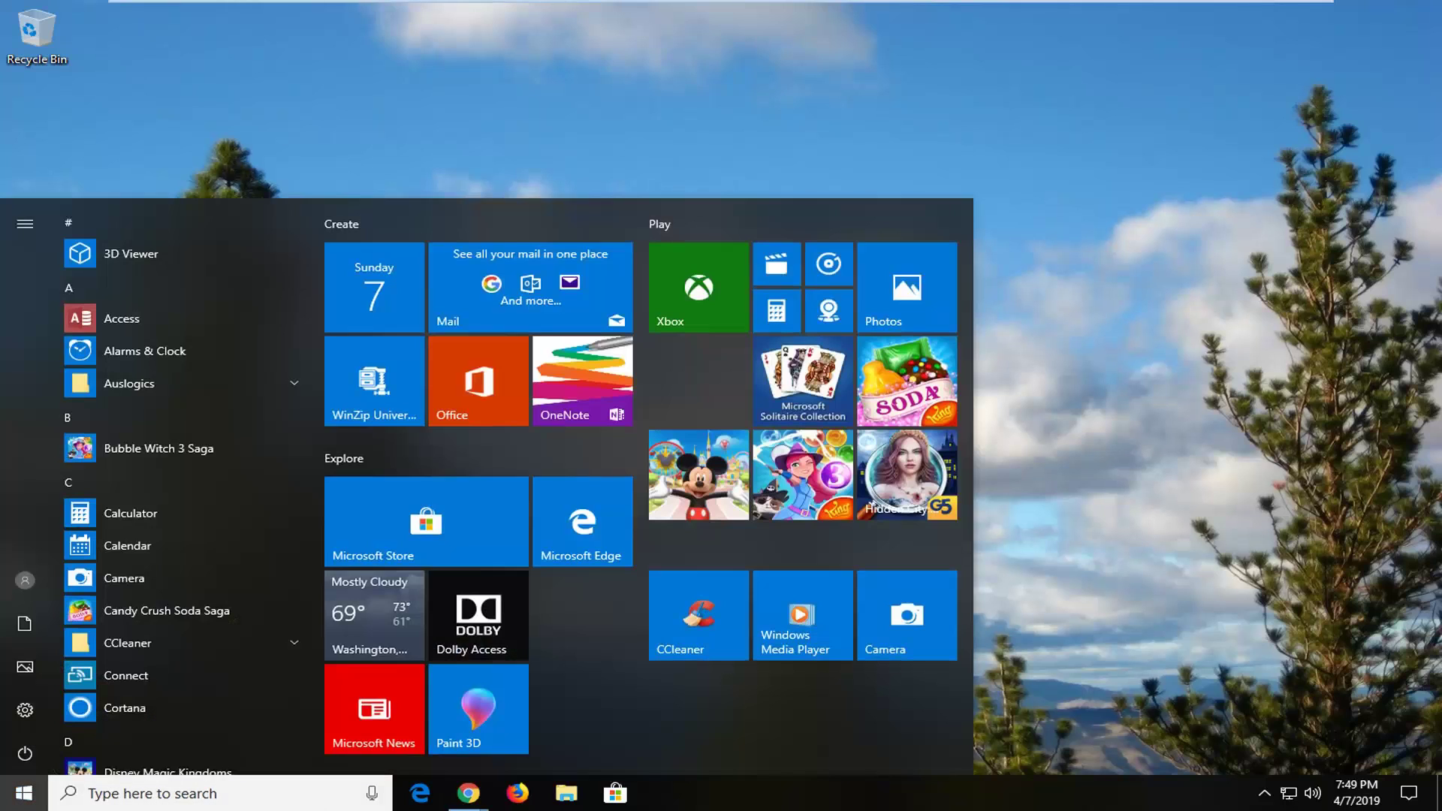
pyautogui.write('r')
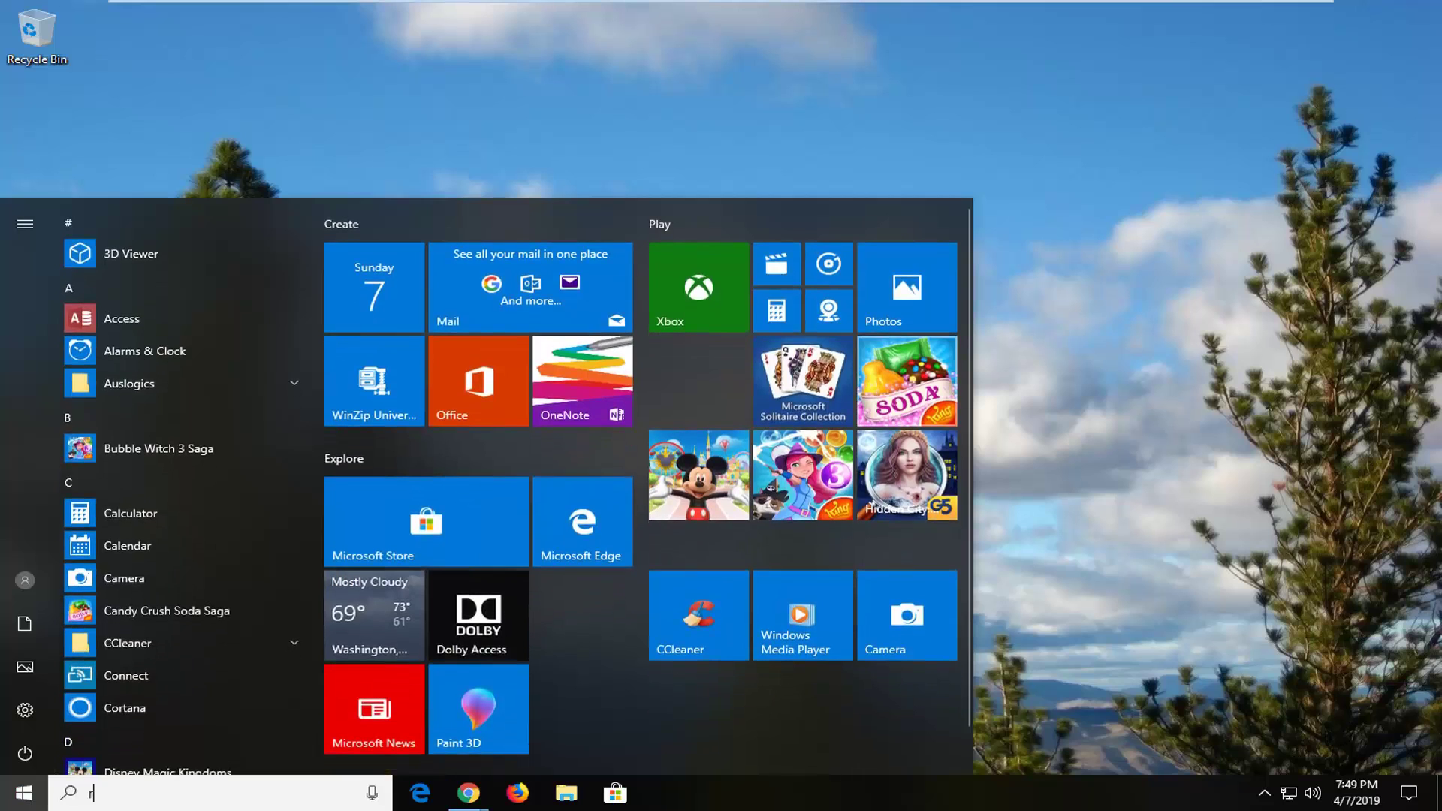
pyautogui.write('un')
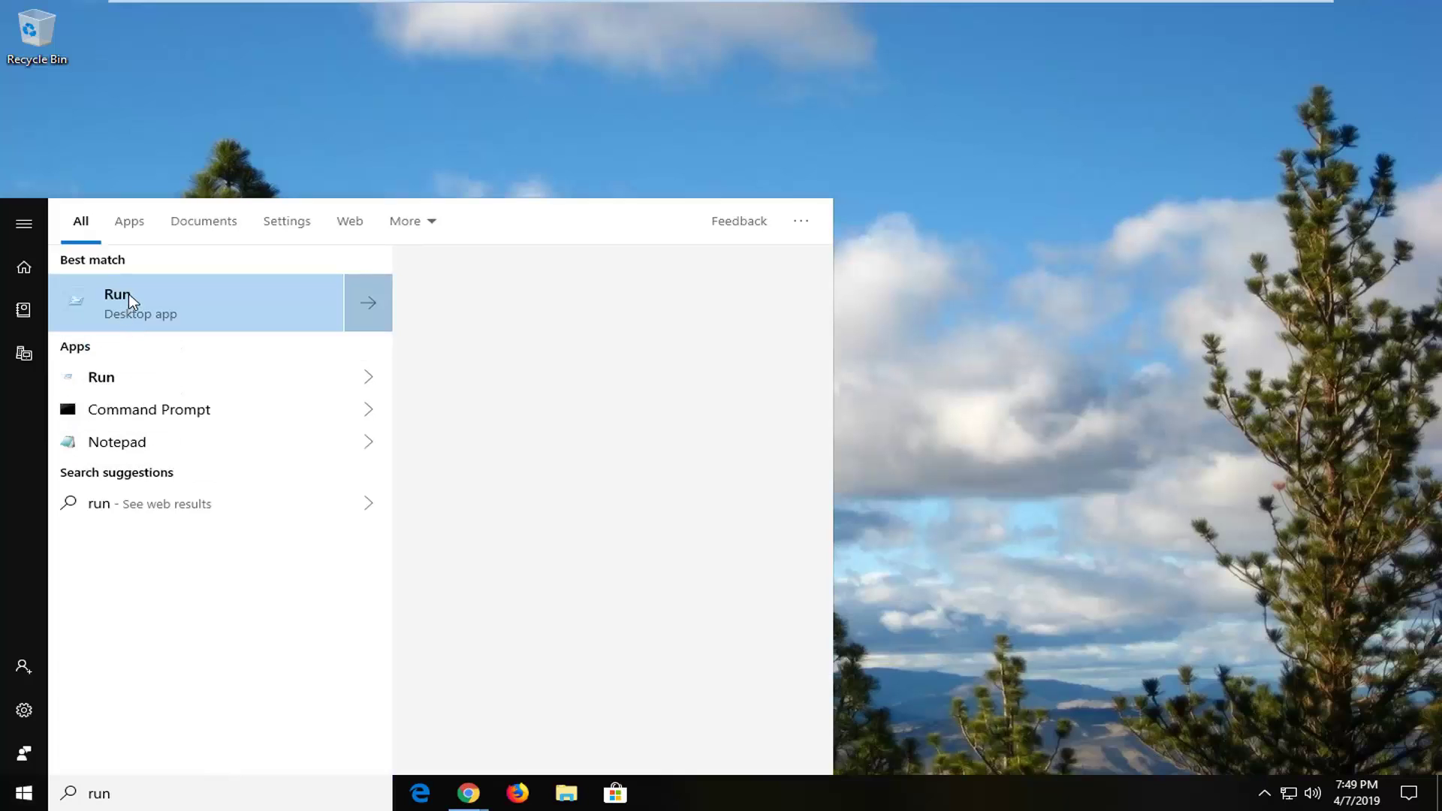
pyautogui.click(133, 295)
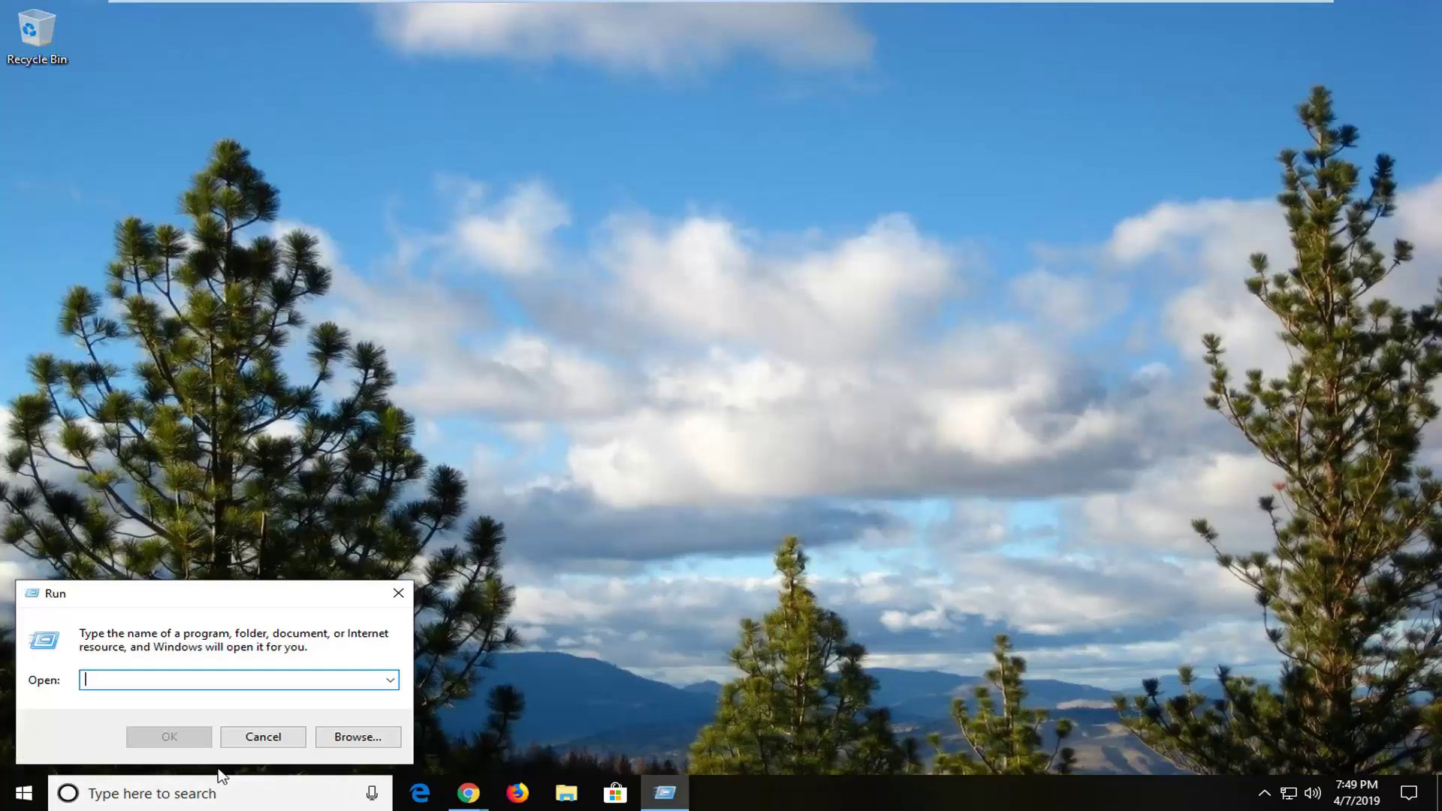
# - Run appwiz.cpl to view installed programs in Programs and Features, then close it
pyautogui.write('app')
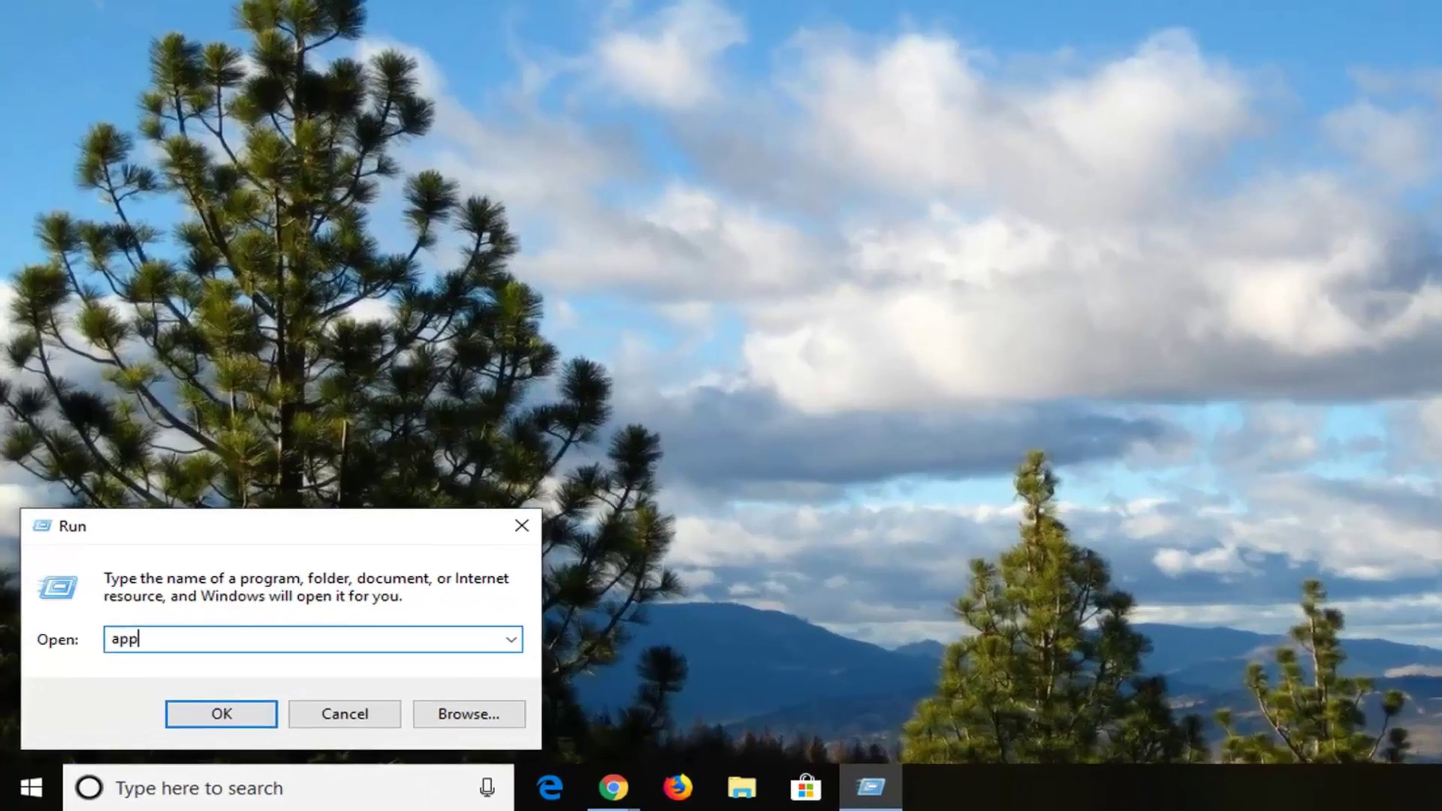
pyautogui.write('wiz.')
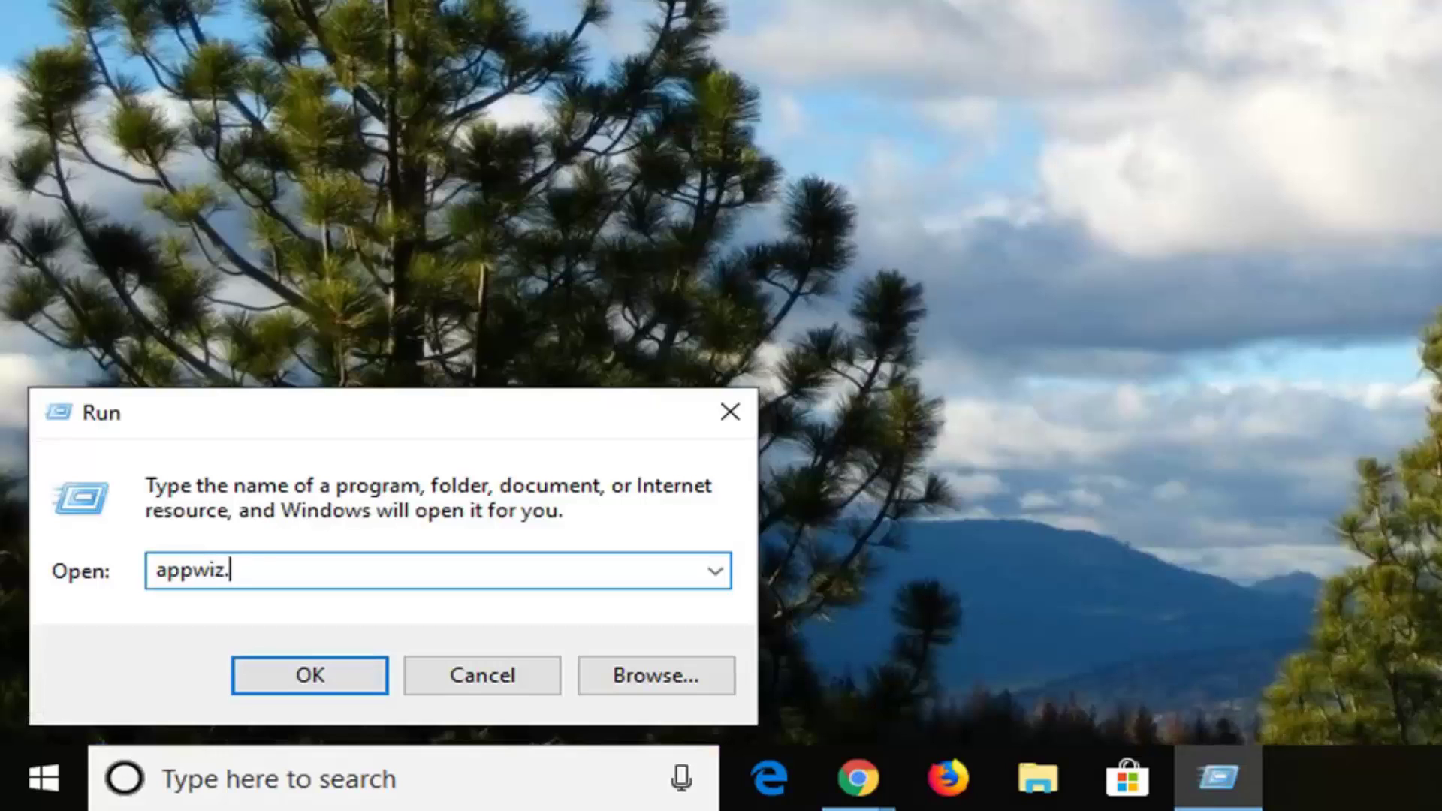
pyautogui.write('cpl')
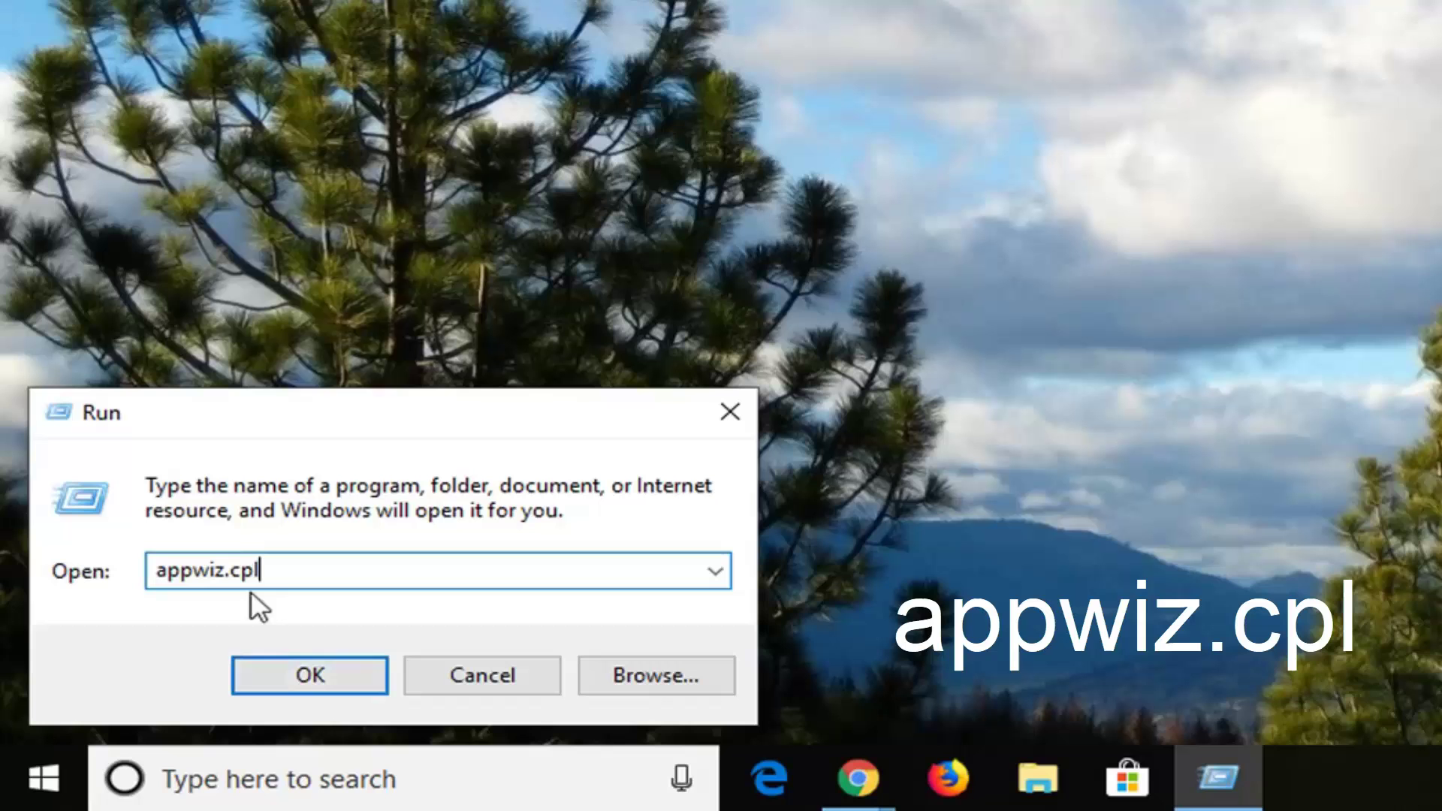
pyautogui.click(312, 679)
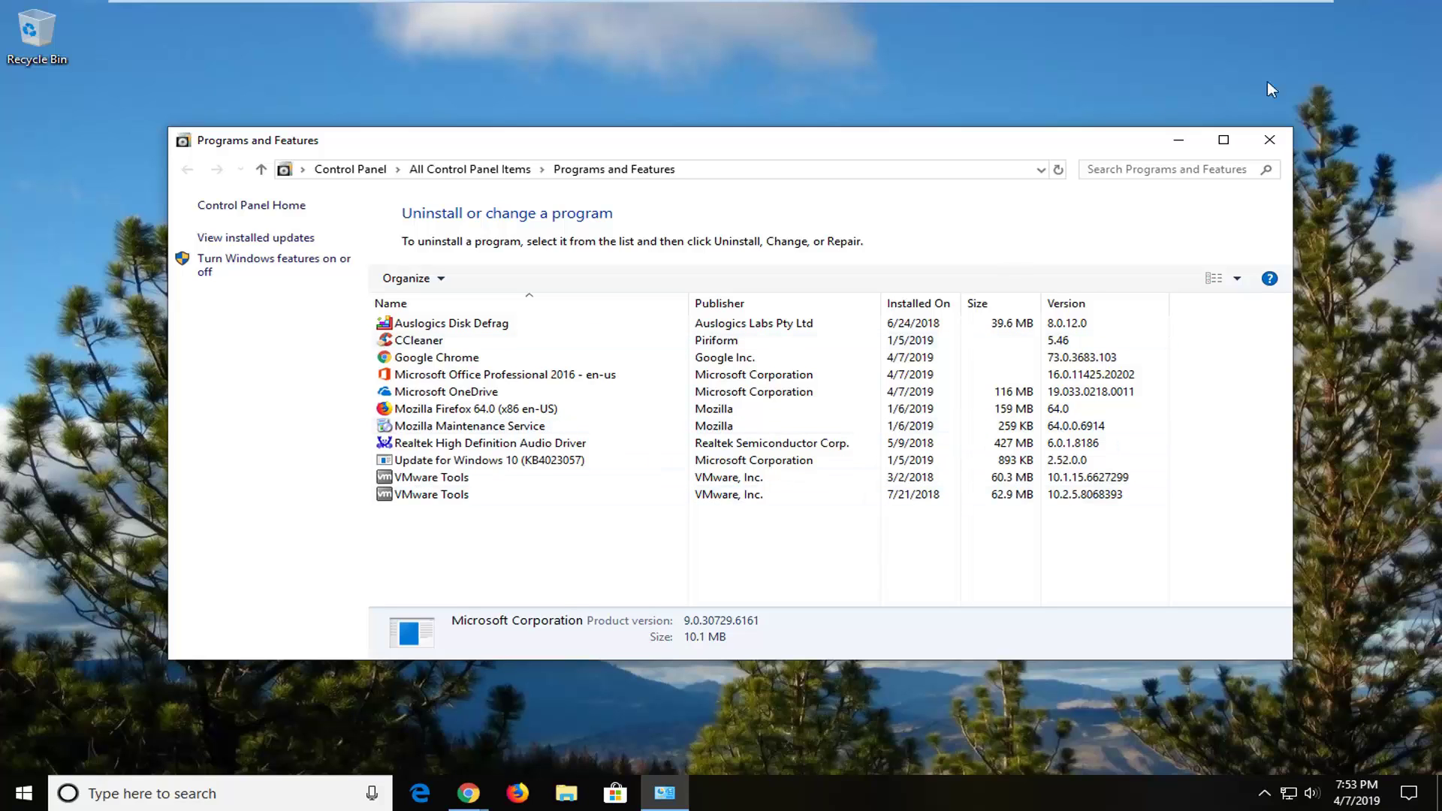
pyautogui.click(1269, 140)
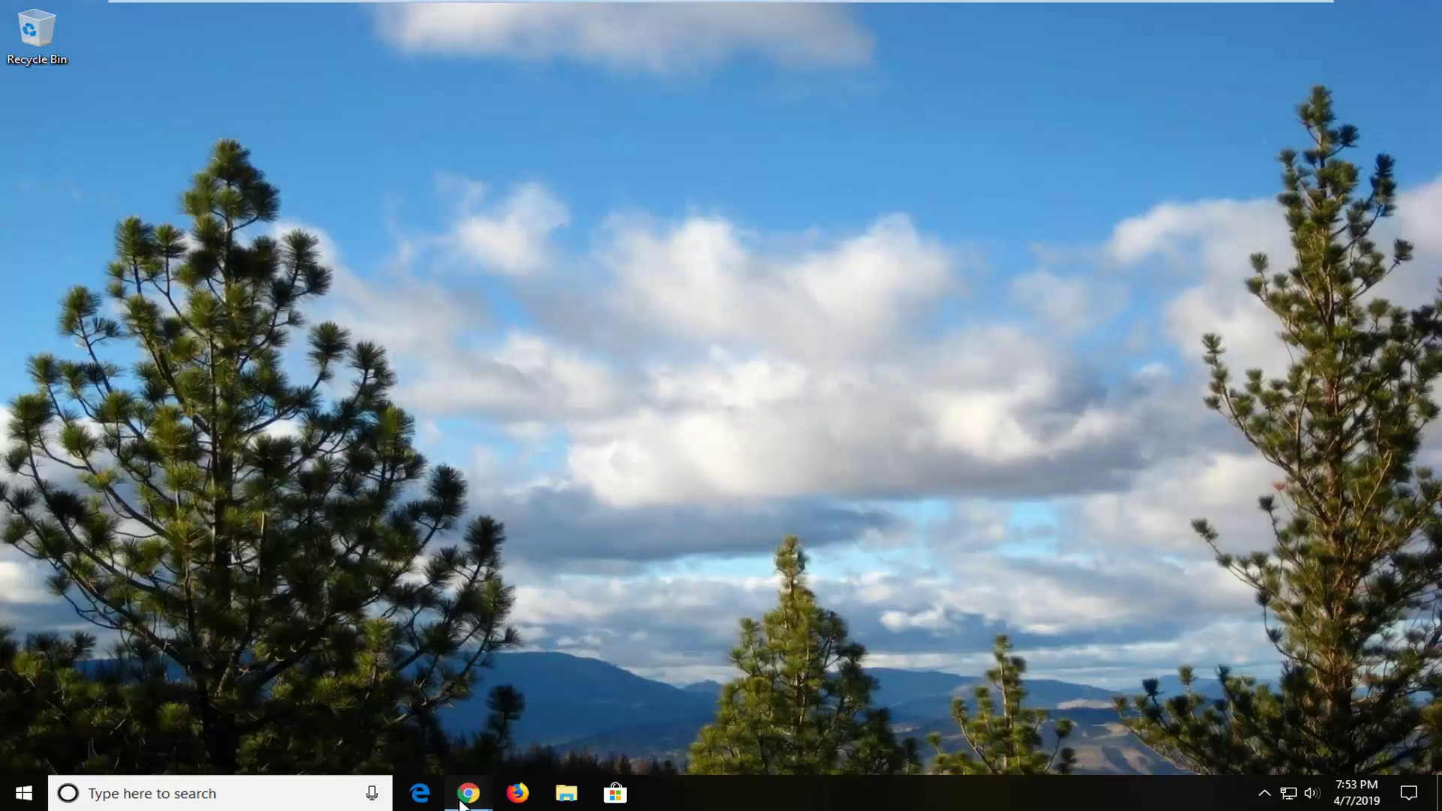
# - Bring up Chrome from the taskbar, maximize it, and go to google.com
pyautogui.moveTo(468, 792)
pyautogui.click(431, 695)
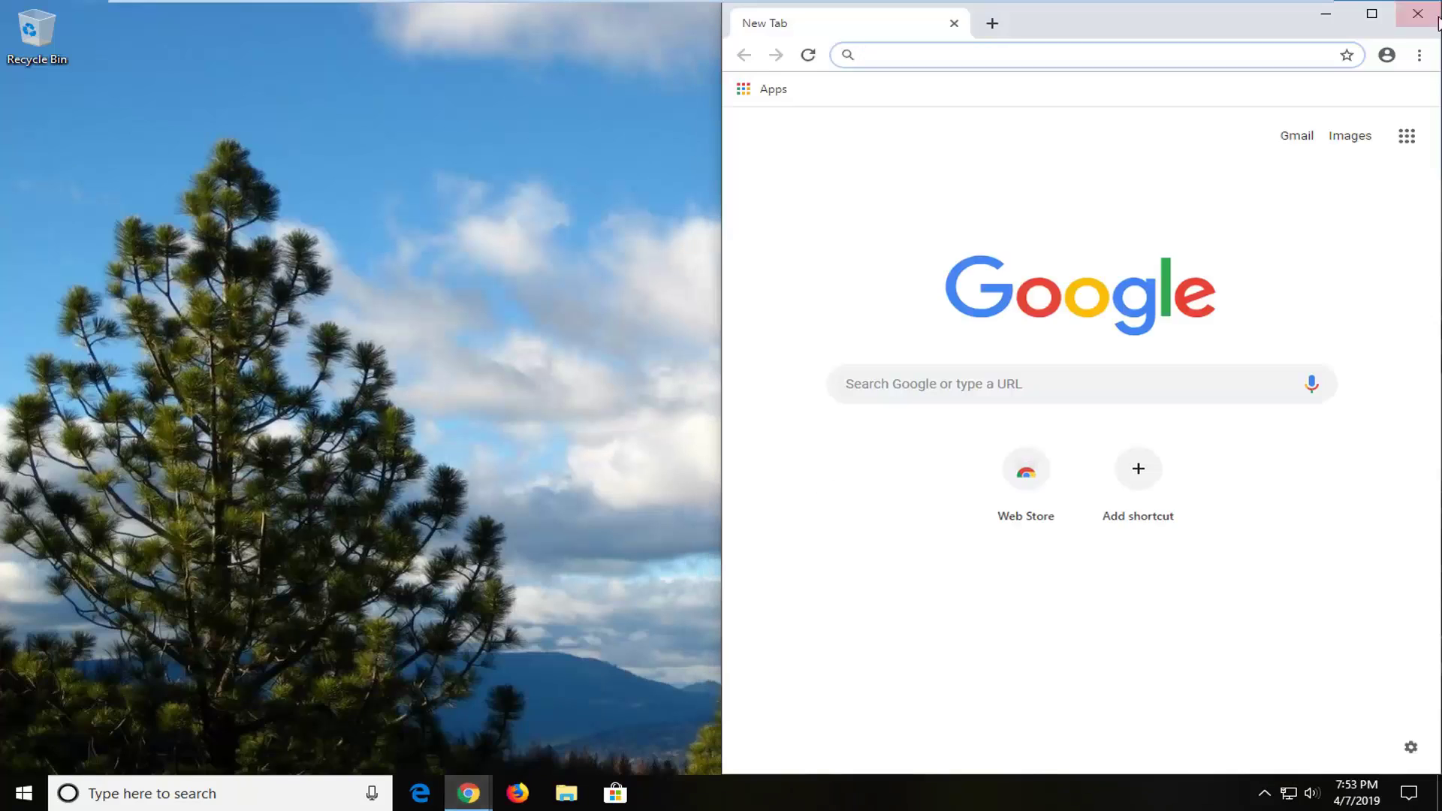
pyautogui.click(1372, 12)
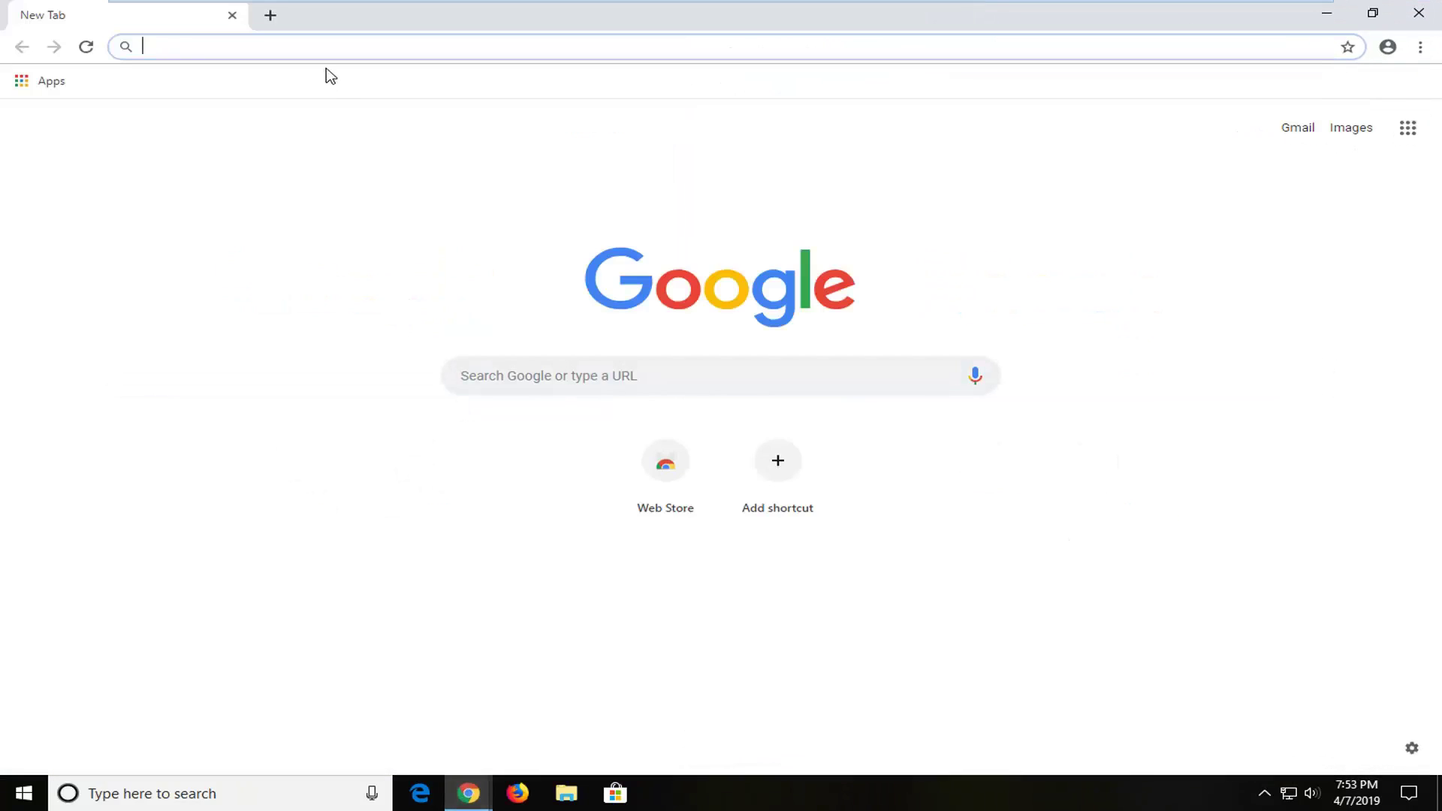
pyautogui.write('google.com')
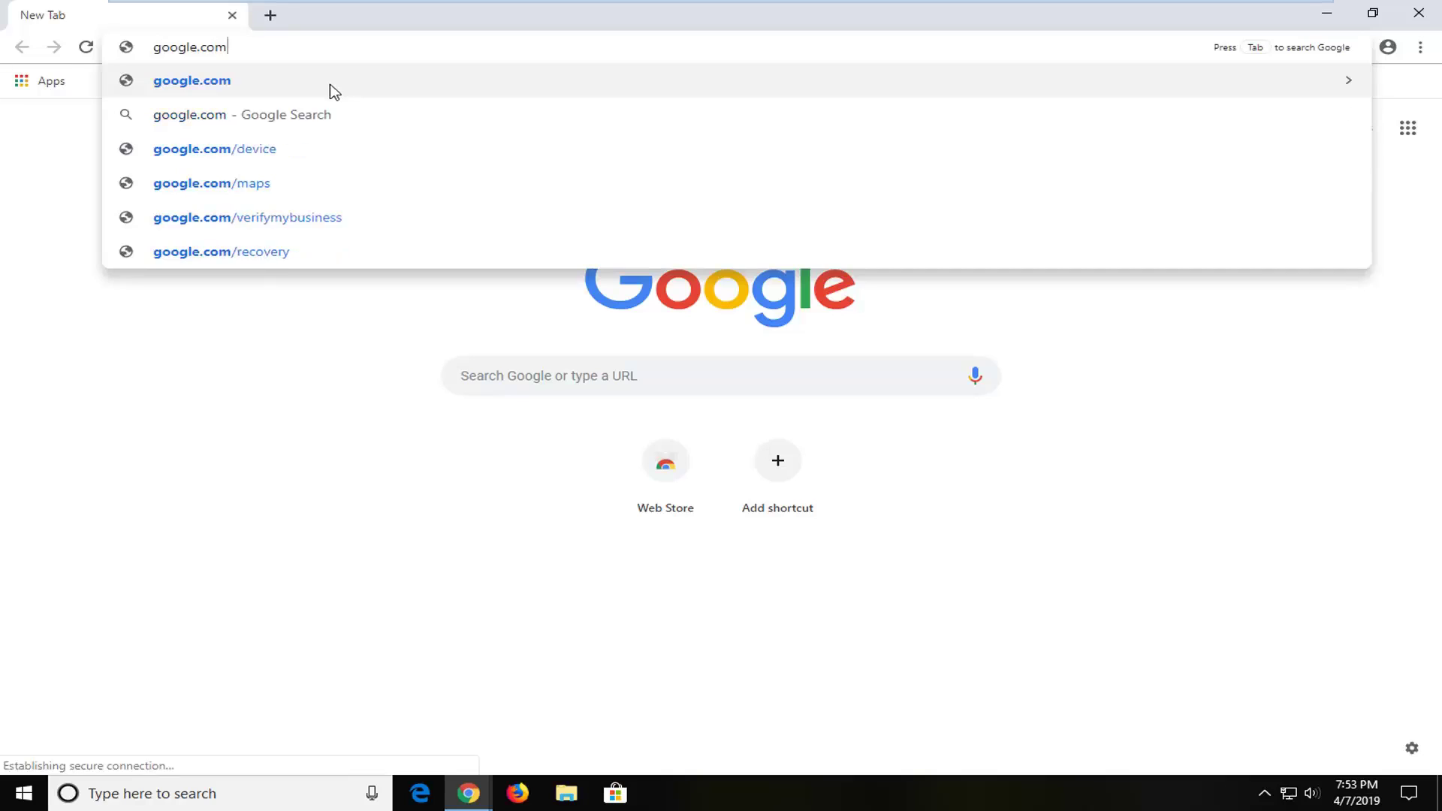
pyautogui.press('Return')
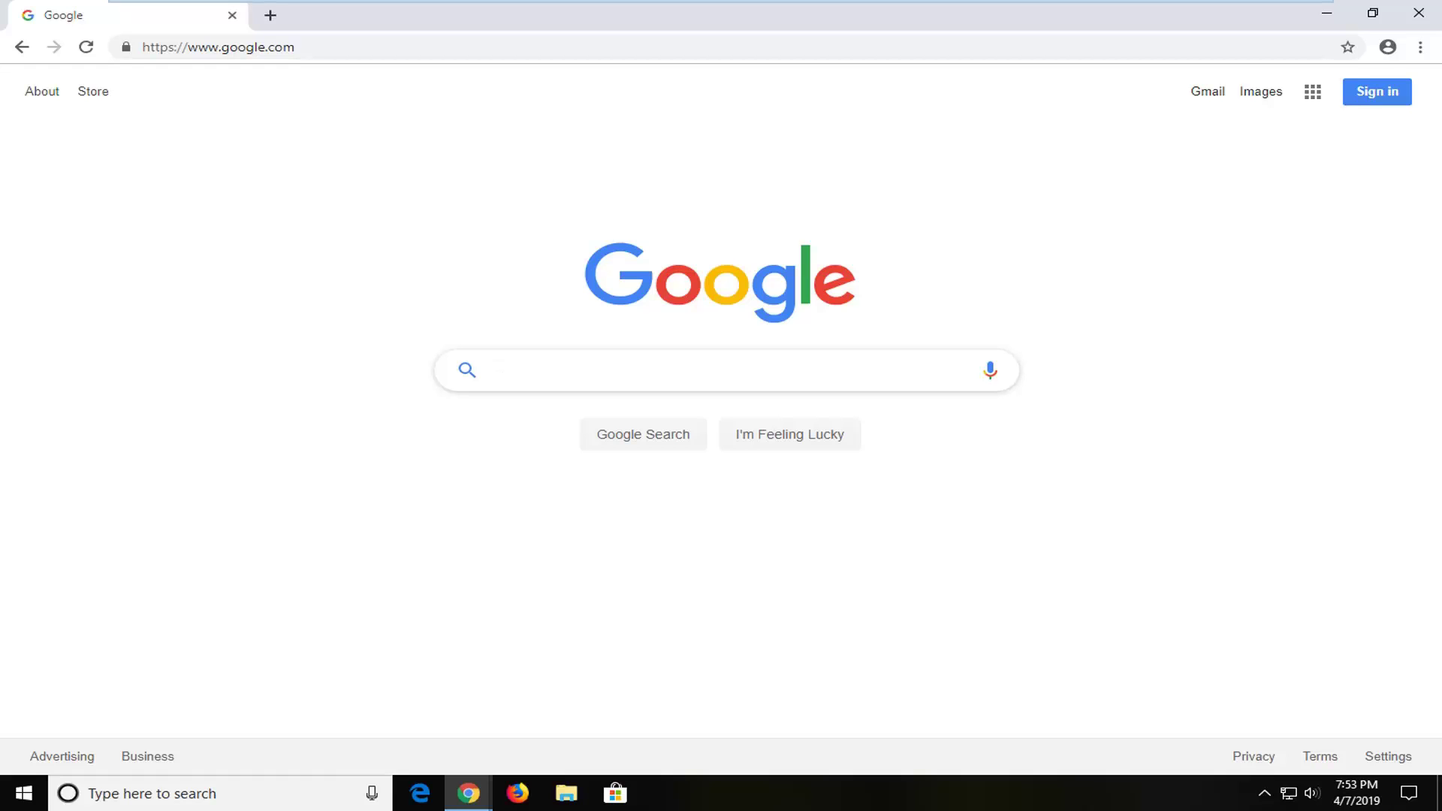
# - Search Google for 'microsoft visual c++ 2015'
pyautogui.write('microsoft visia')
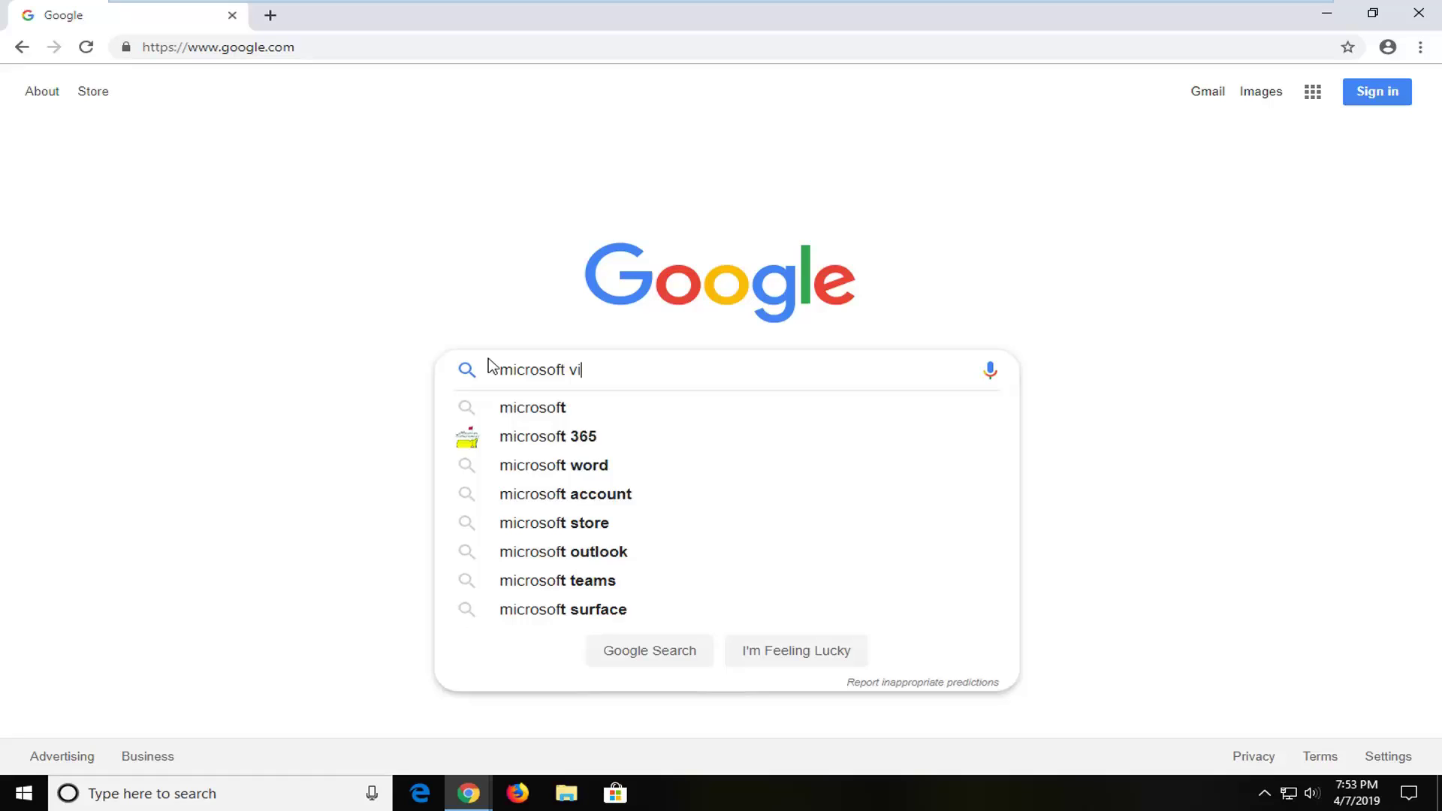
pyautogui.press('BackSpace')
pyautogui.press('BackSpace')
pyautogui.write('ual c++ 21')
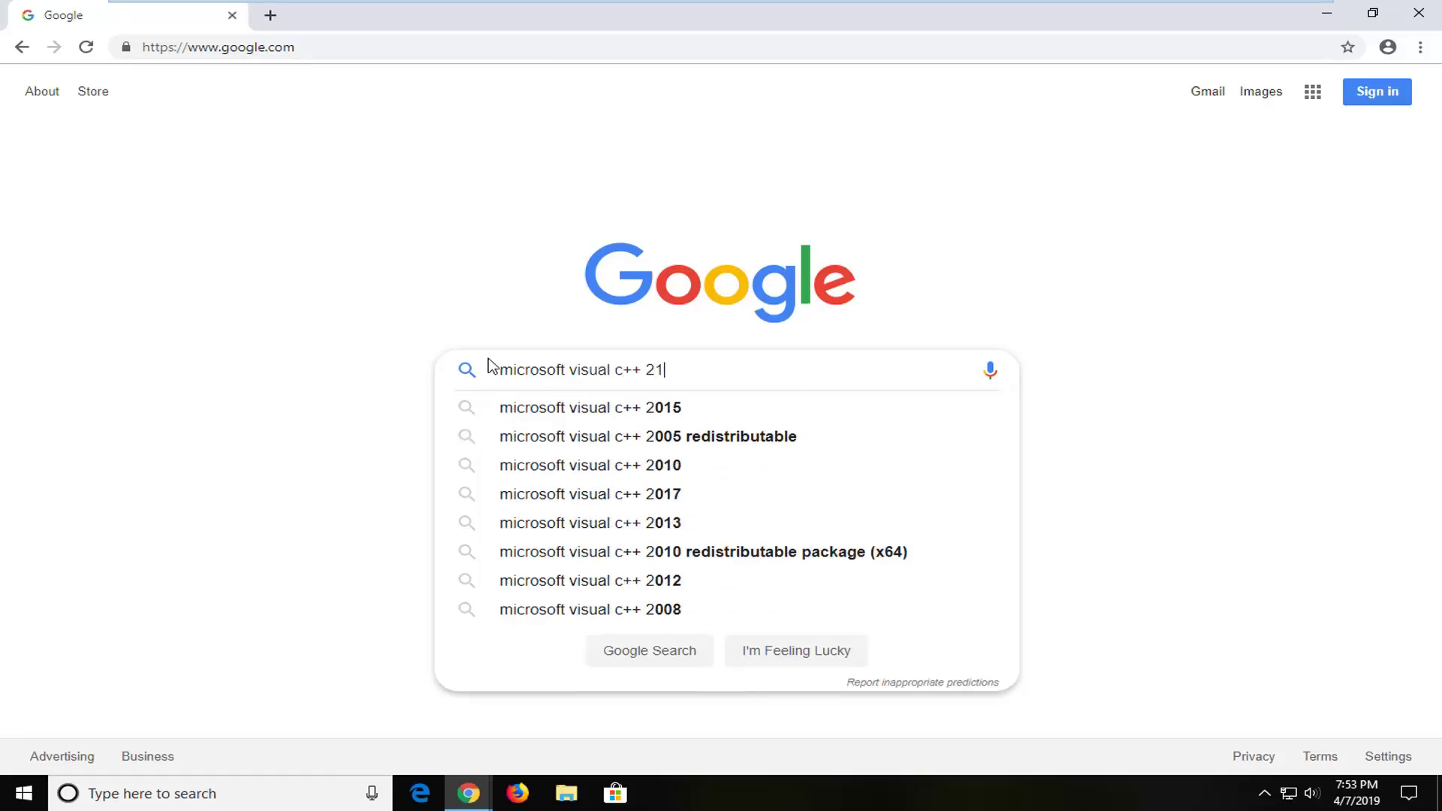
pyautogui.press('BackSpace')
pyautogui.write('01')
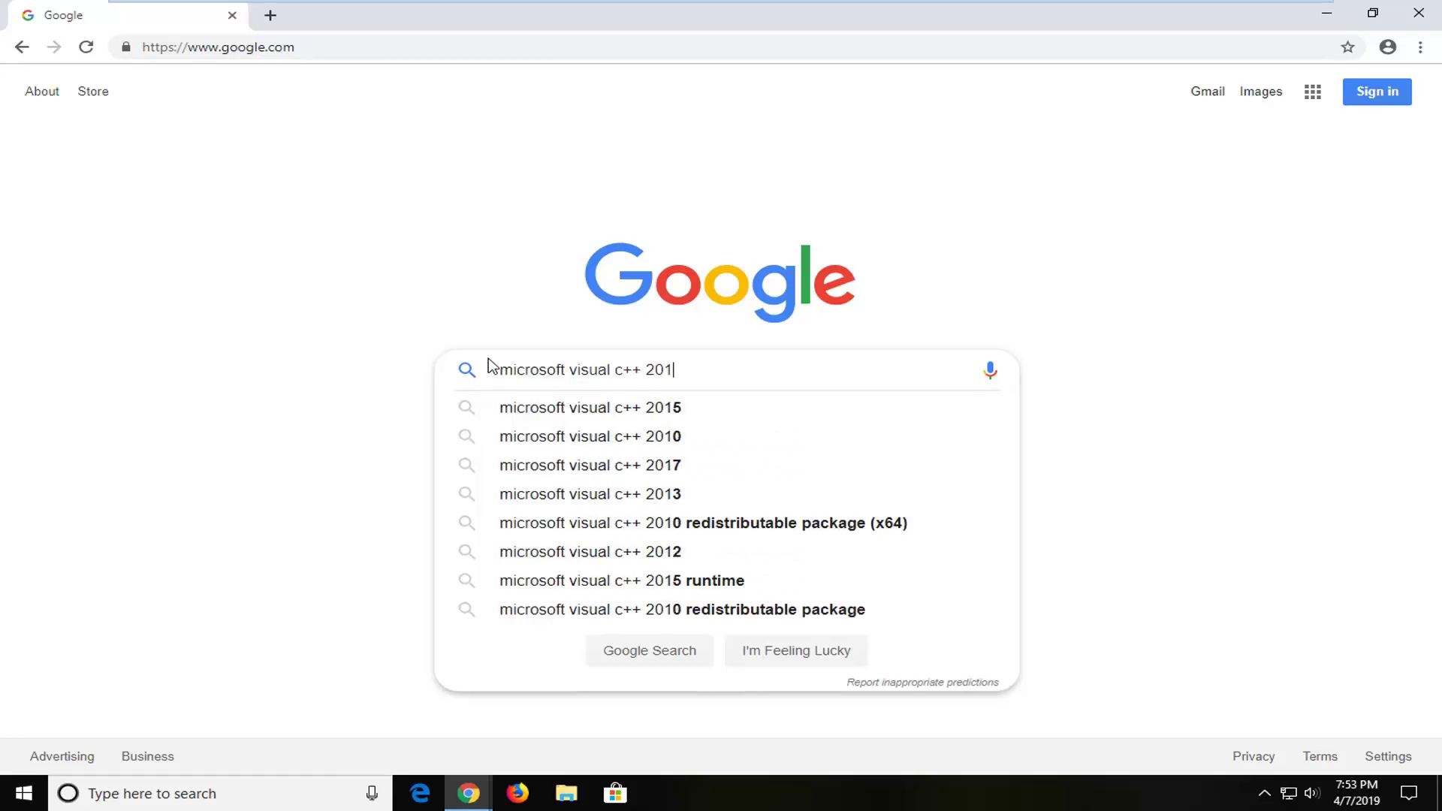
pyautogui.write('5')
pyautogui.press('Return')
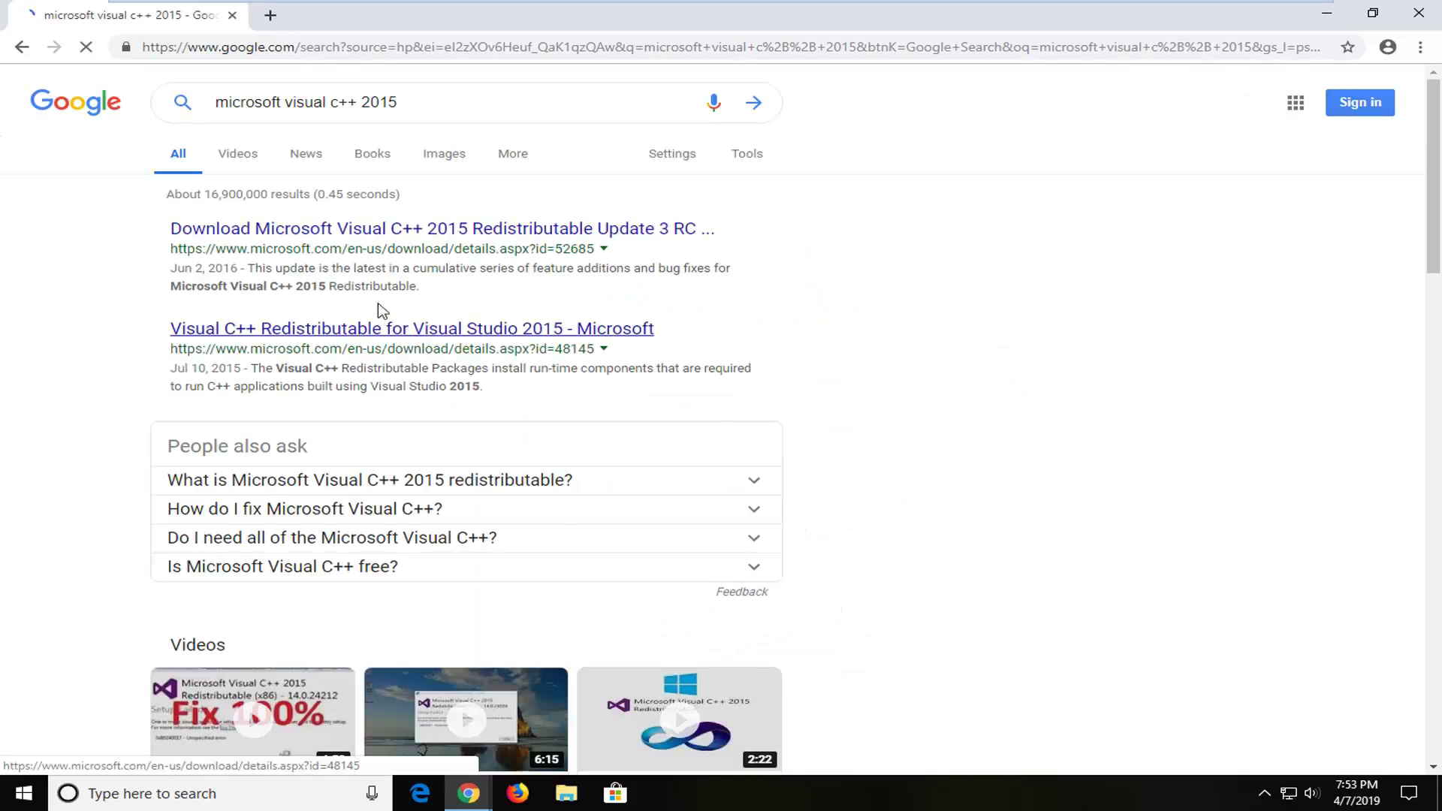
# - Open the Visual C++ 2015 Redistributable Update 3 RC result and press its Download button
pyautogui.click(237, 233)
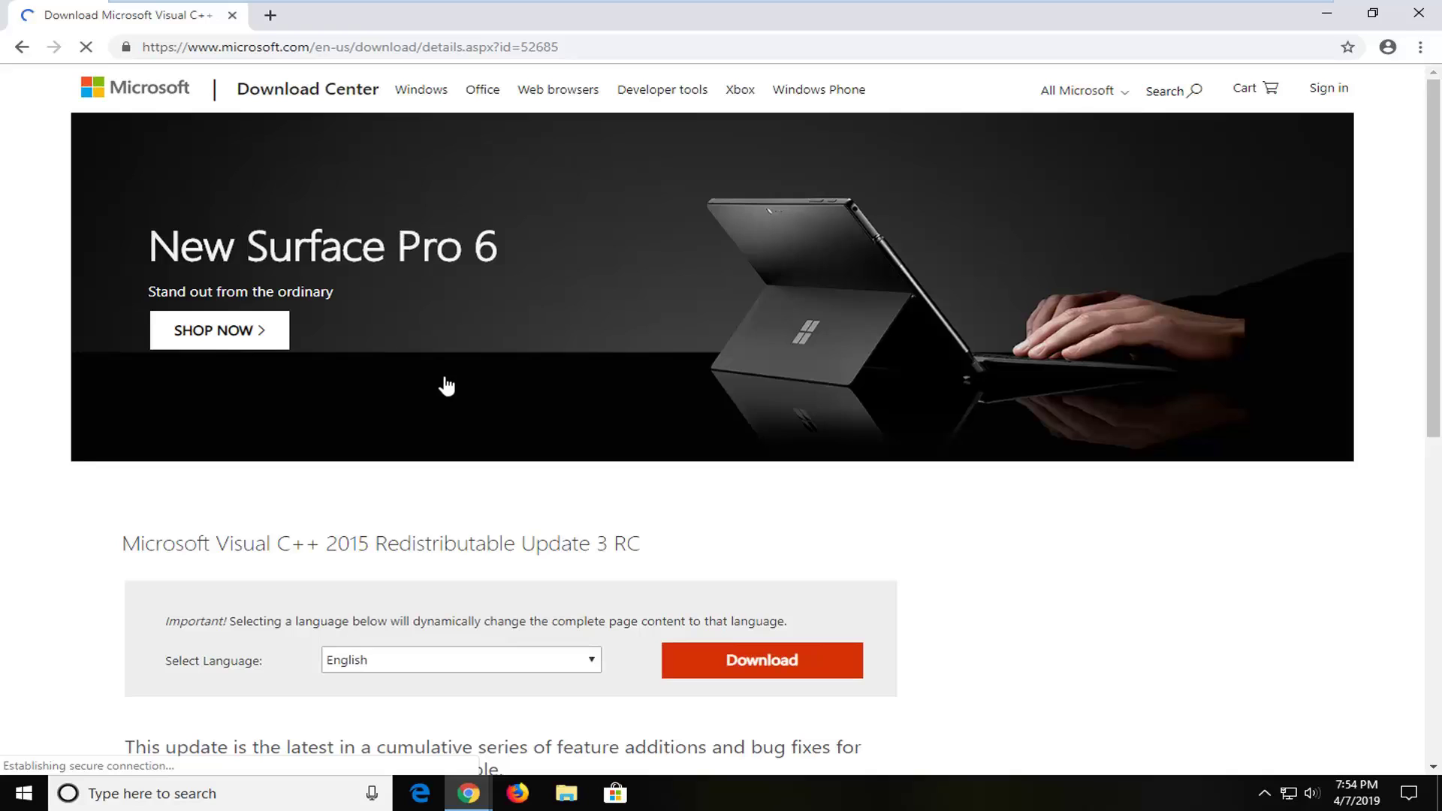
pyautogui.scroll(-1, 472, 488)
pyautogui.scroll(-1, 472, 488)
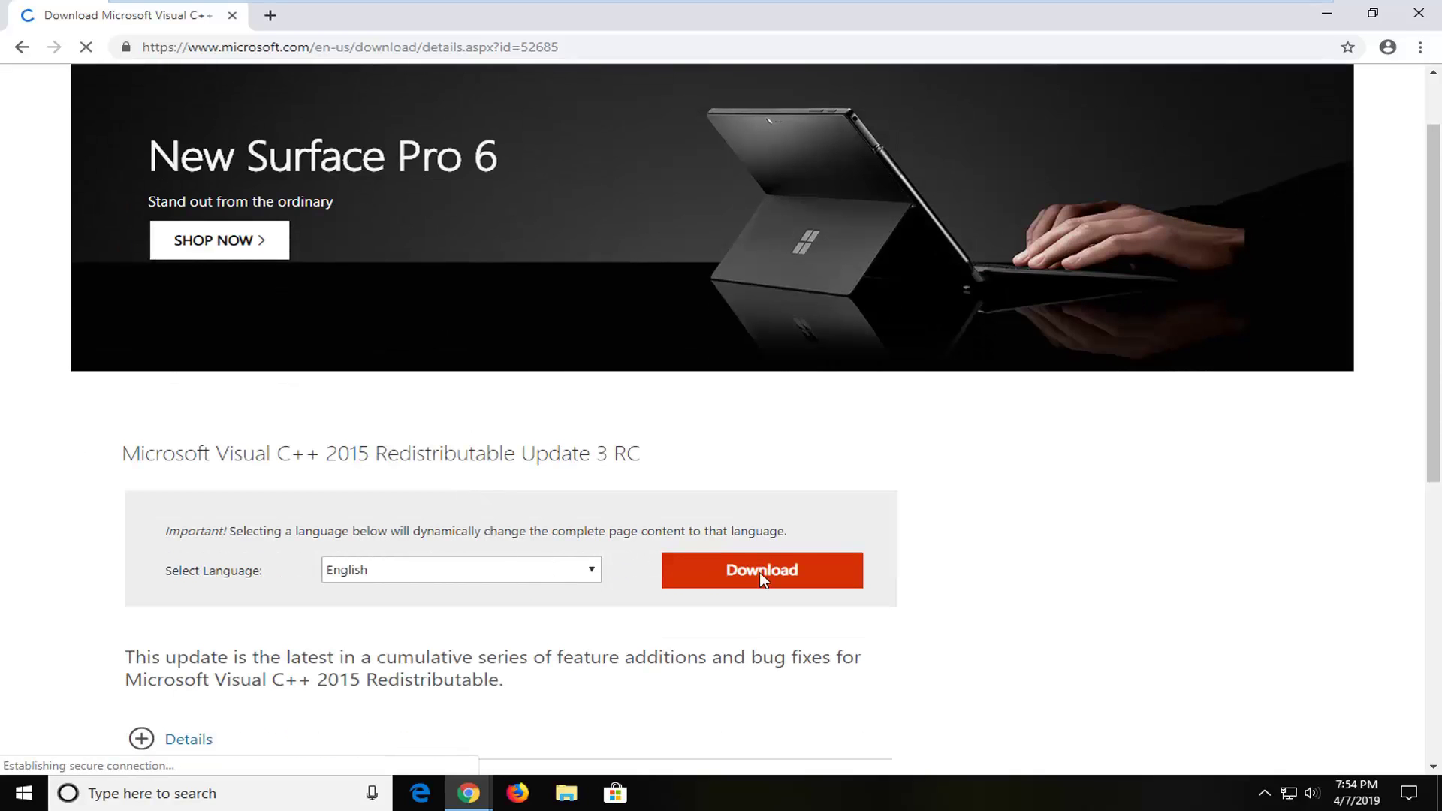
pyautogui.scroll(-1, 762, 576)
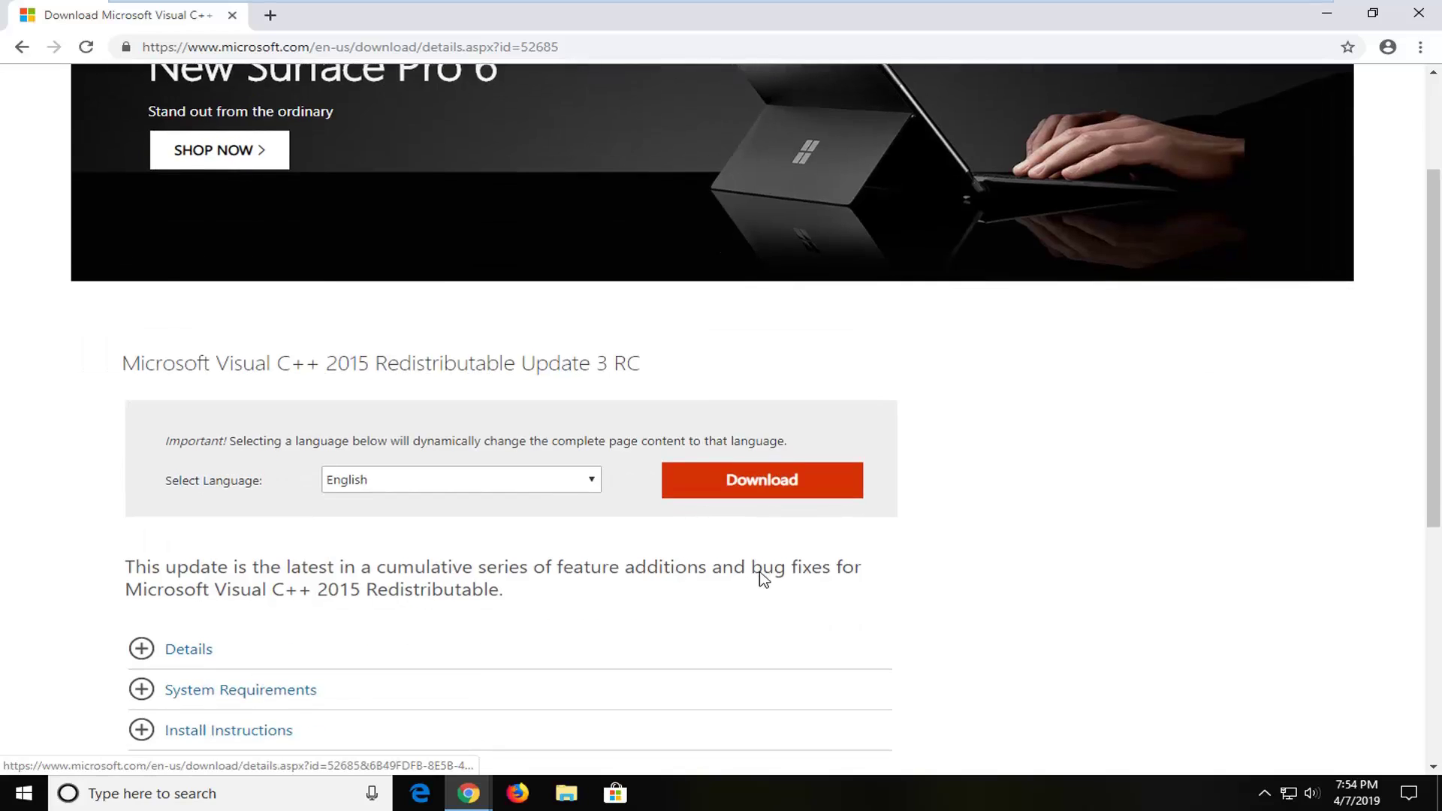
pyautogui.click(762, 580)
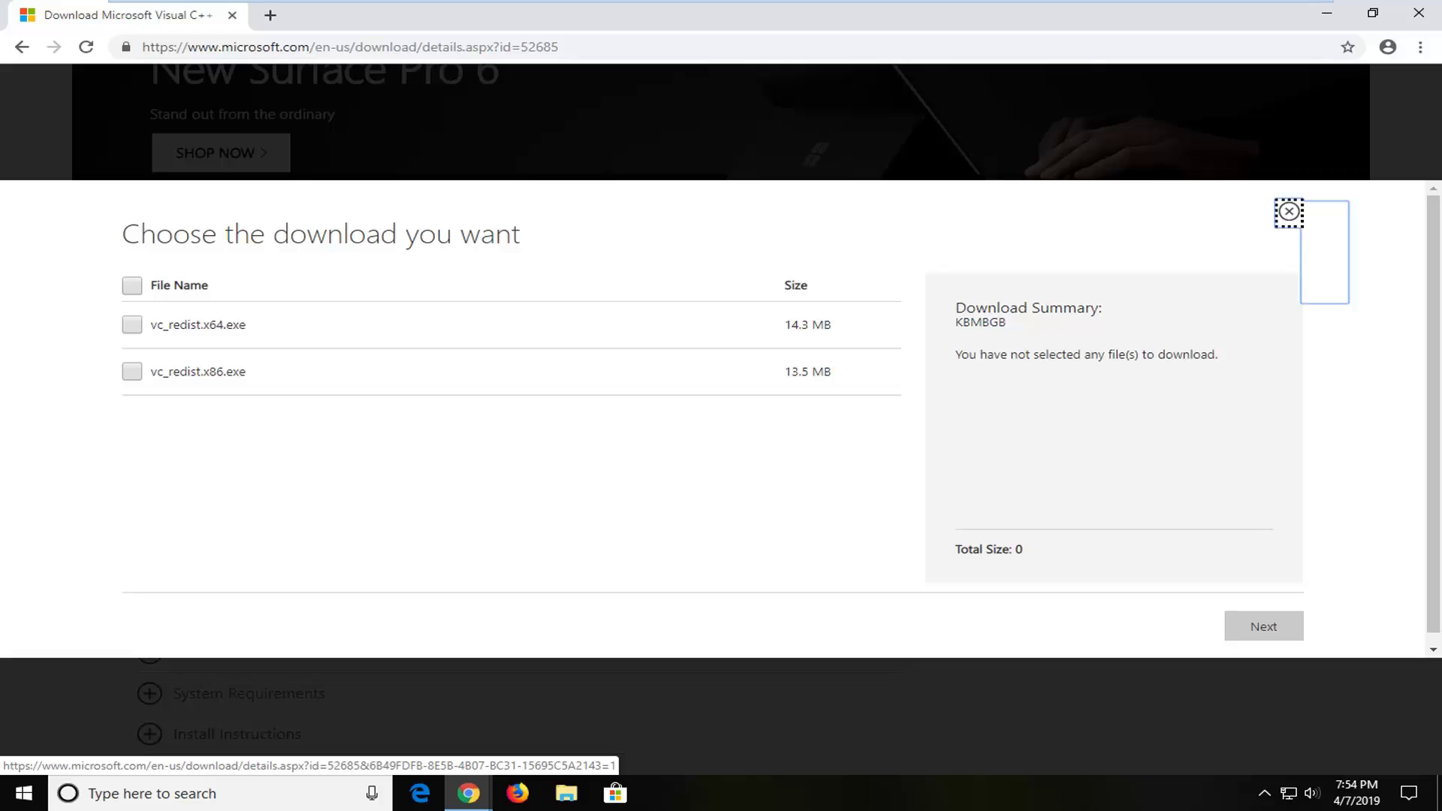
# - Select only vc_redist.x86.exe (13.5 MB) and proceed with Next to download it
pyautogui.moveTo(202, 324); pyautogui.dragTo(258, 328)
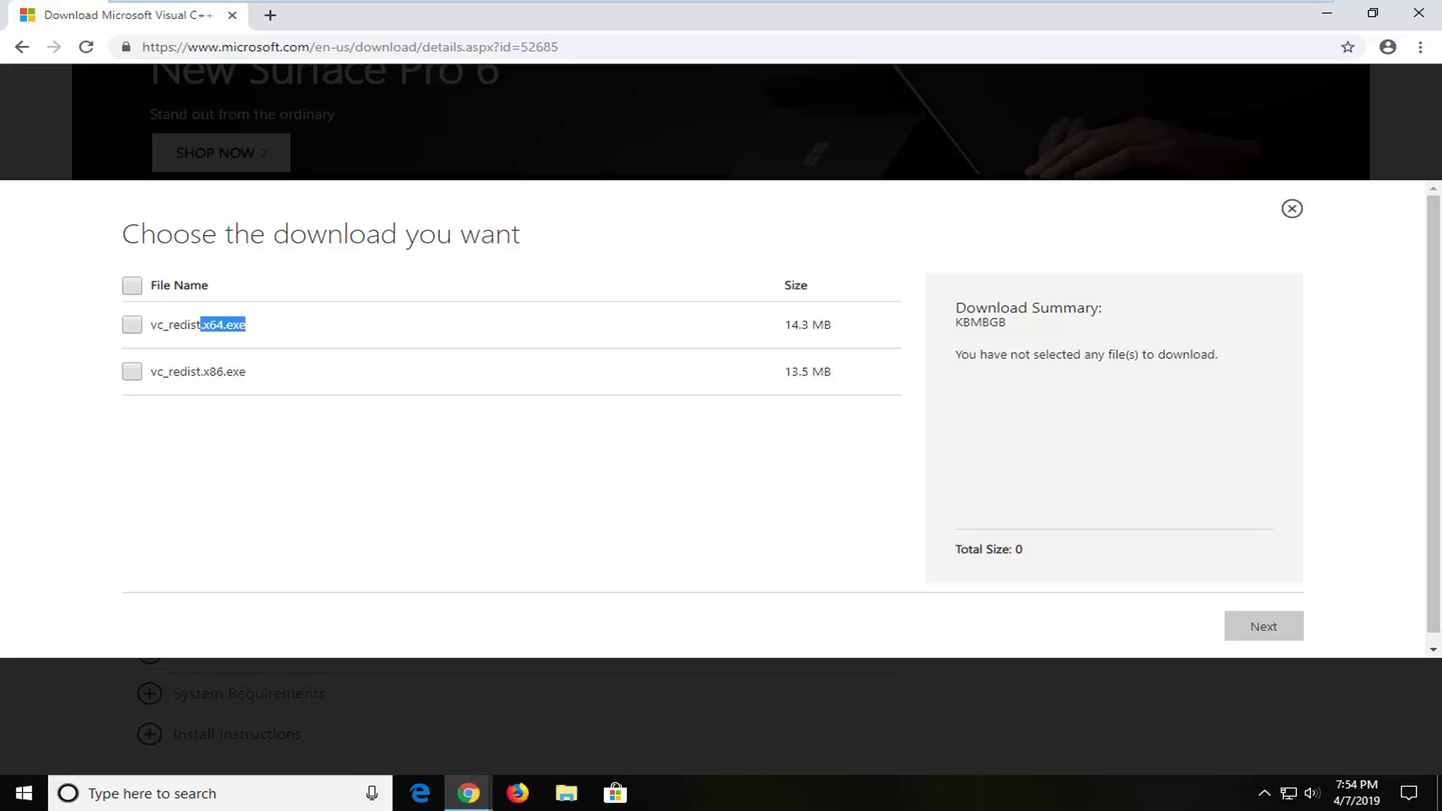
pyautogui.moveTo(201, 371); pyautogui.dragTo(246, 378)
pyautogui.click(225, 371)
pyautogui.click(133, 373)
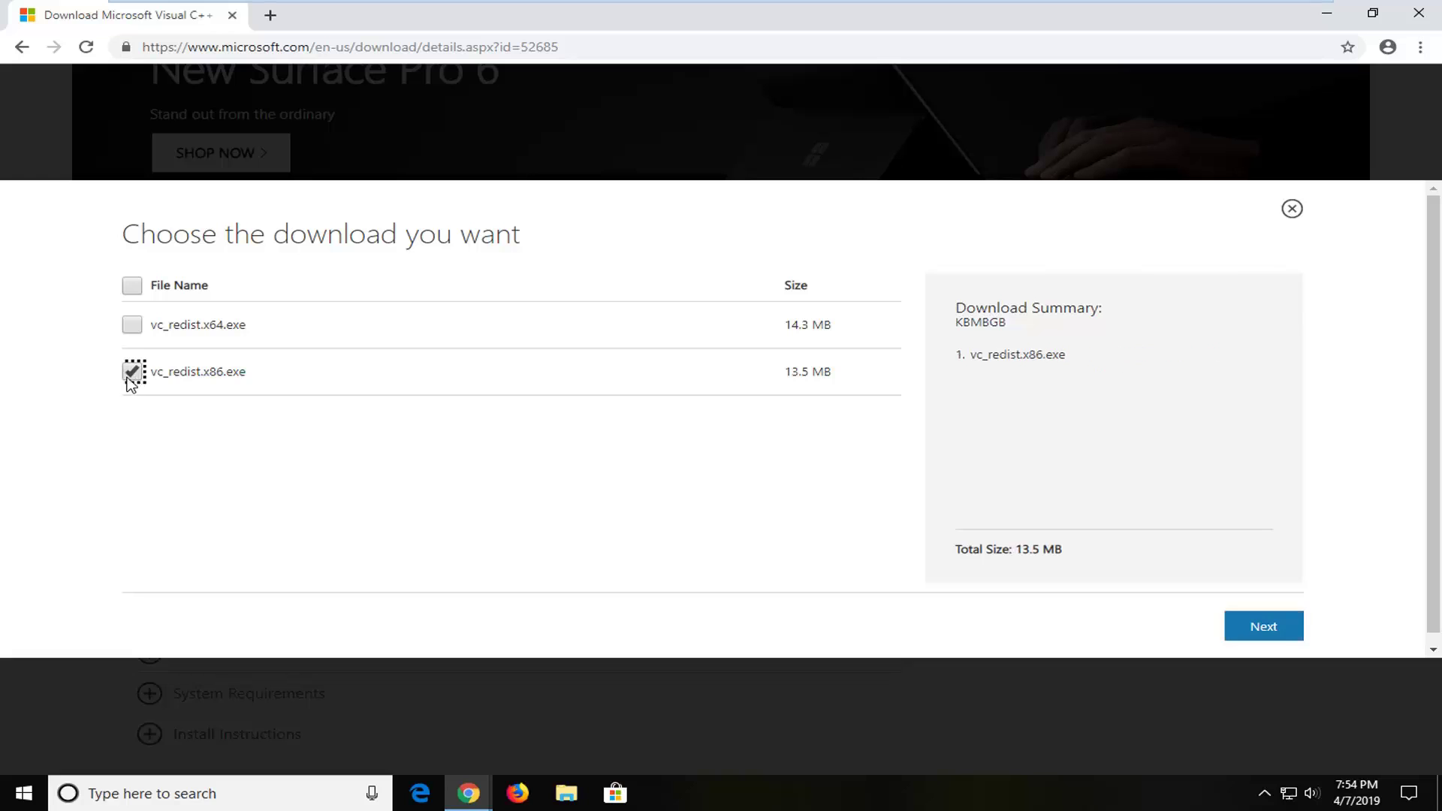
pyautogui.click(1261, 629)
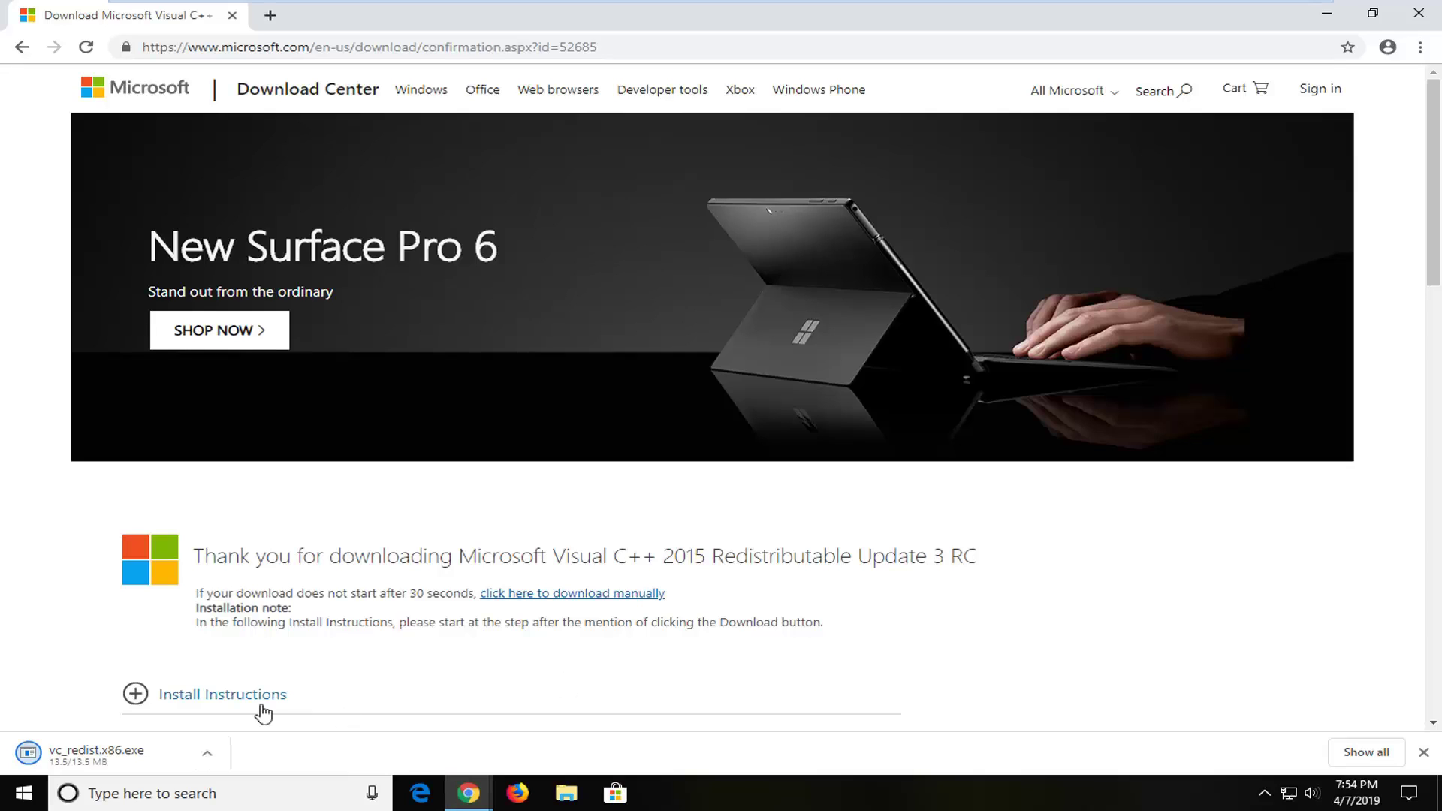
# - Open the downloaded vc_redist.x86.exe from the download shelf and minimize Chrome
pyautogui.click(73, 754)
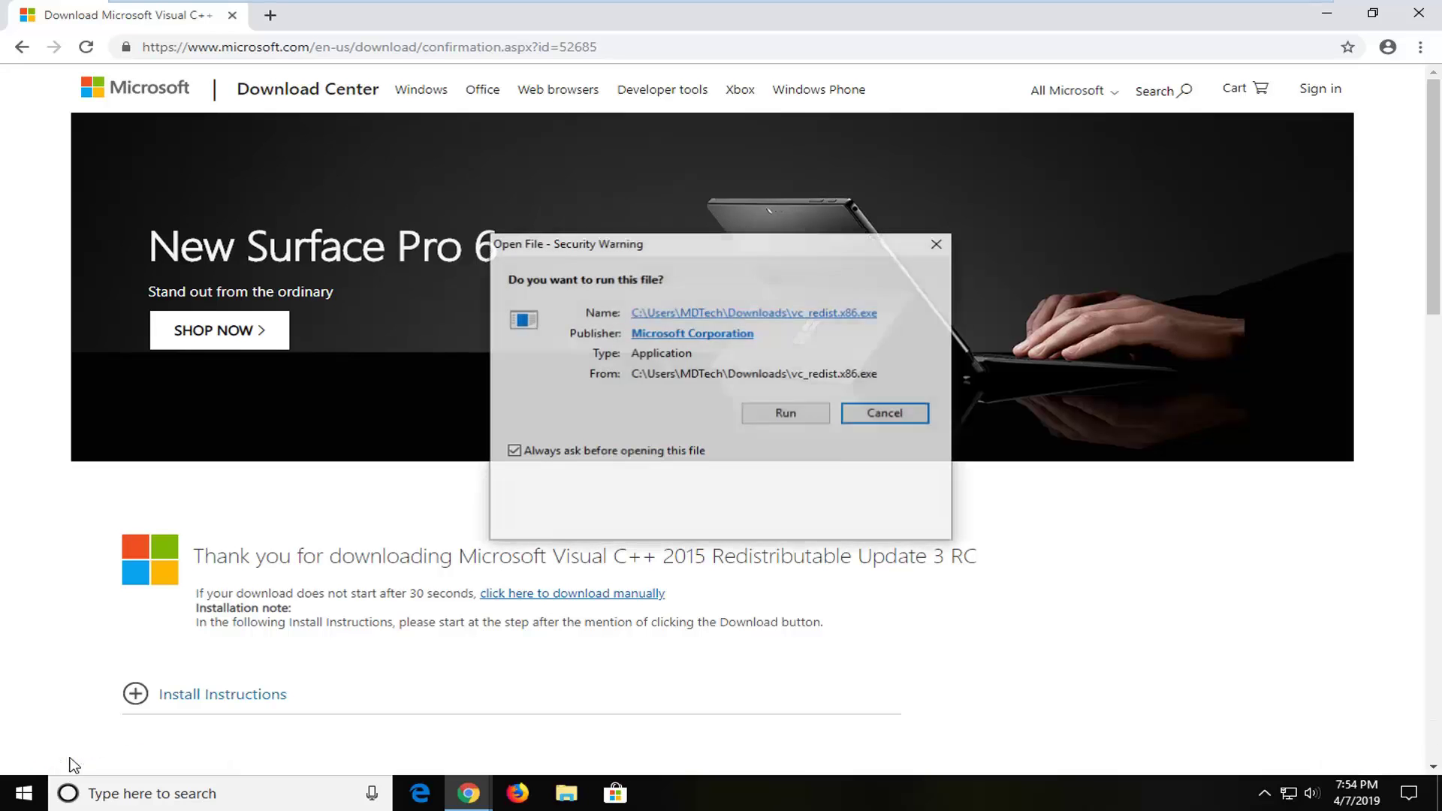
pyautogui.click(1326, 12)
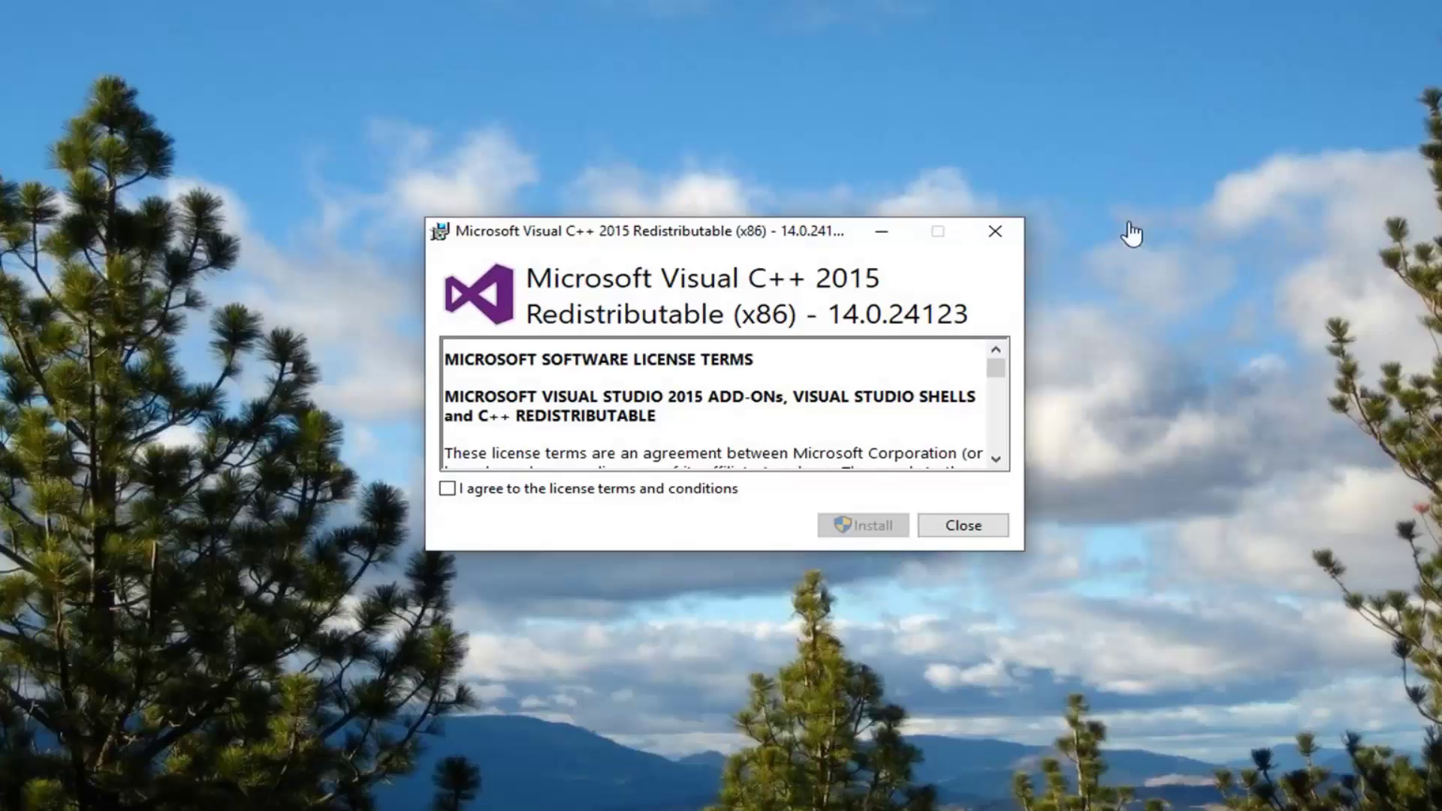
# - Accept the license terms, start Install, and approve the User Account Control prompt
pyautogui.click(563, 502)
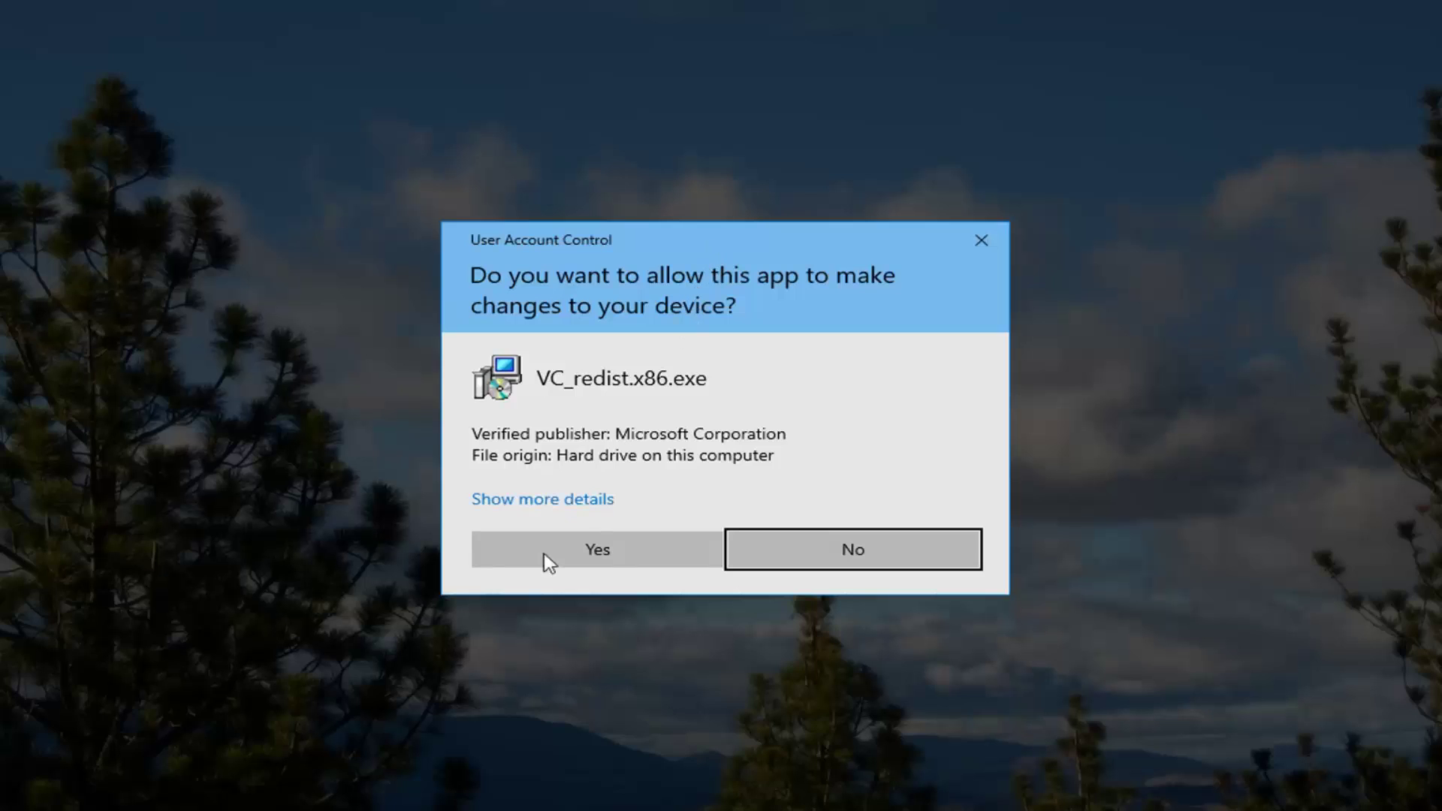
pyautogui.click(557, 553)
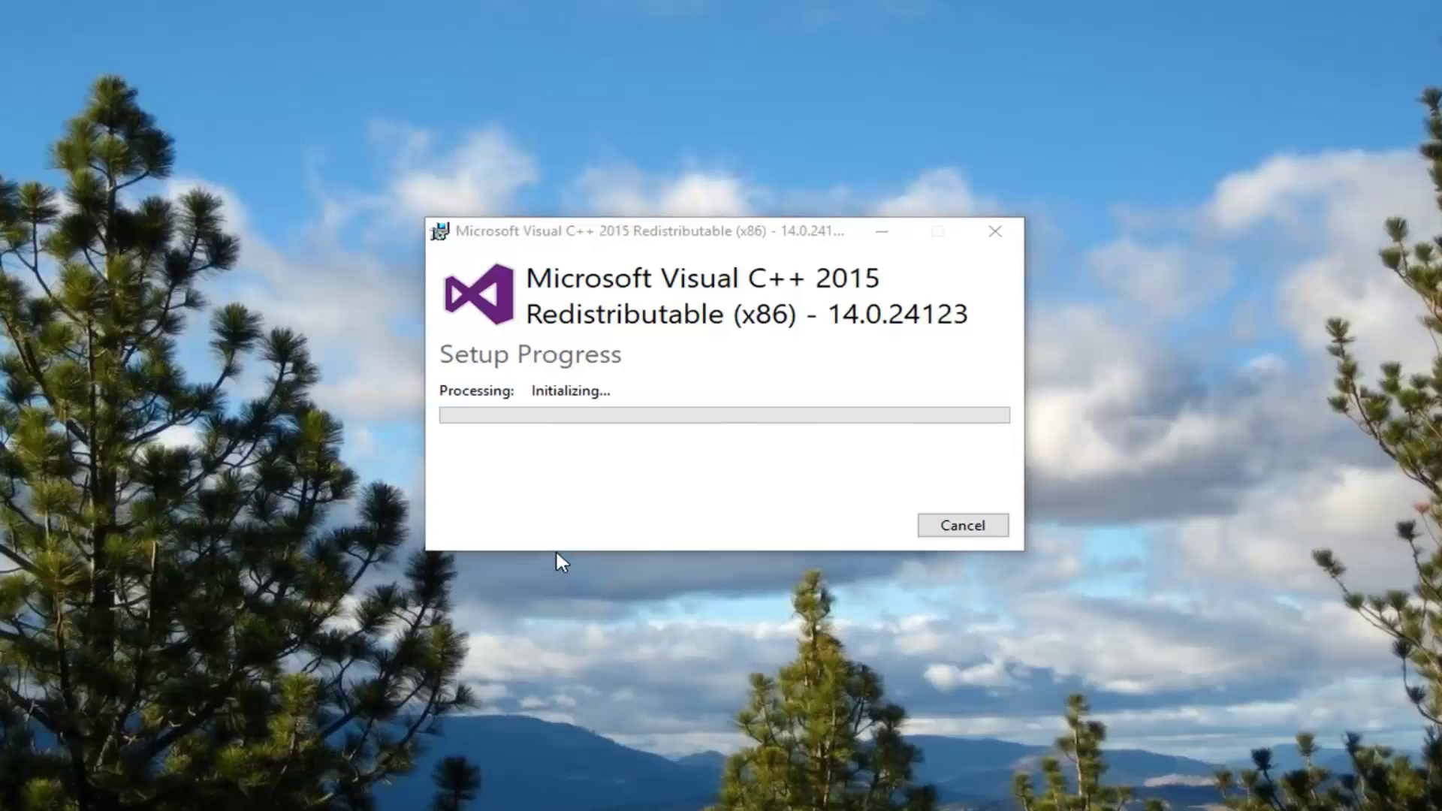